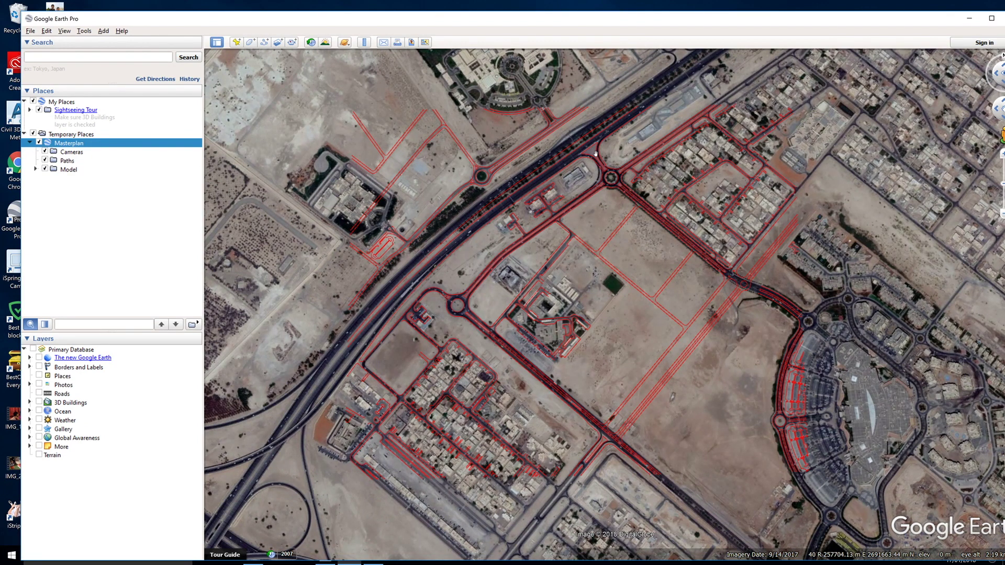
# Step: Restore the Google Earth window and toggle the red Masterplan overlay off and on to compare the imagery
pyautogui.moveTo(505, 19); pyautogui.dragTo(668, 24)
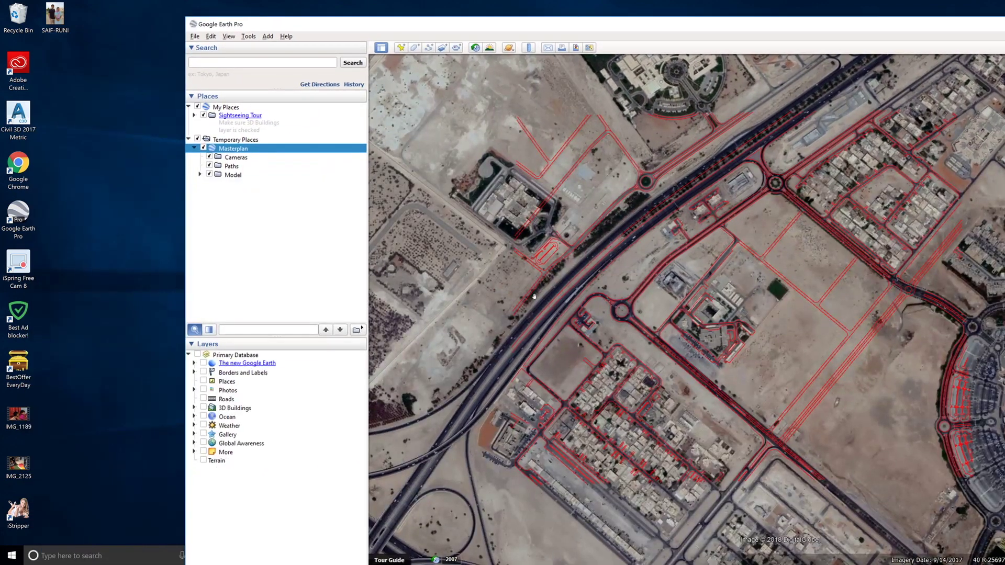
pyautogui.click(204, 149)
pyautogui.click(203, 149)
pyautogui.click(204, 149)
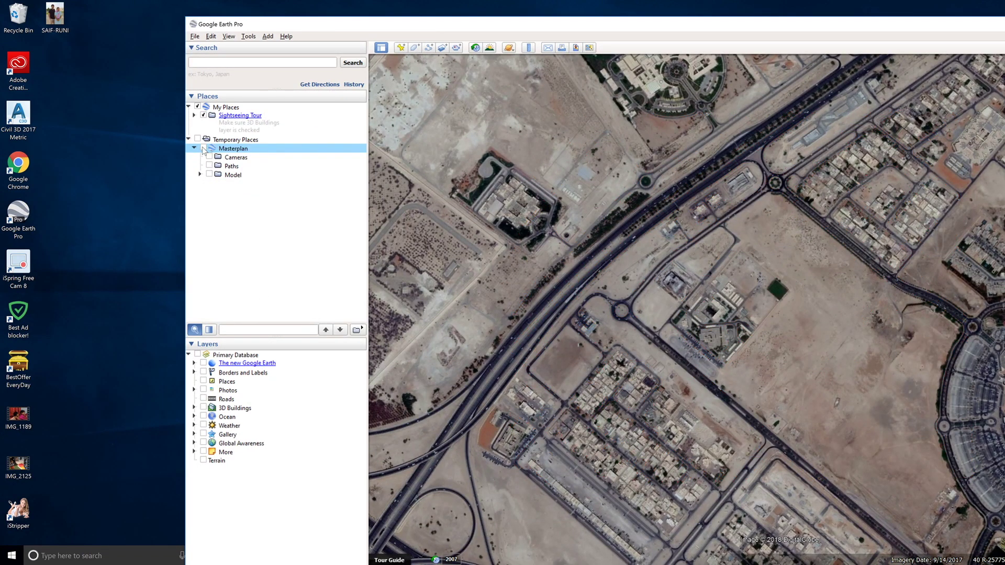
pyautogui.click(204, 148)
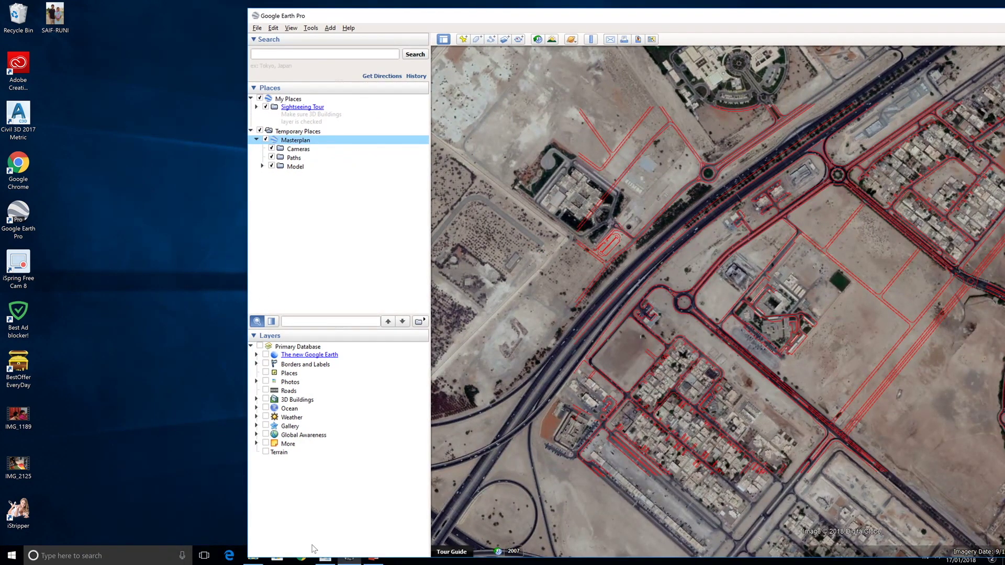
pyautogui.click(325, 558)
pyautogui.scroll(2, 410, 298)
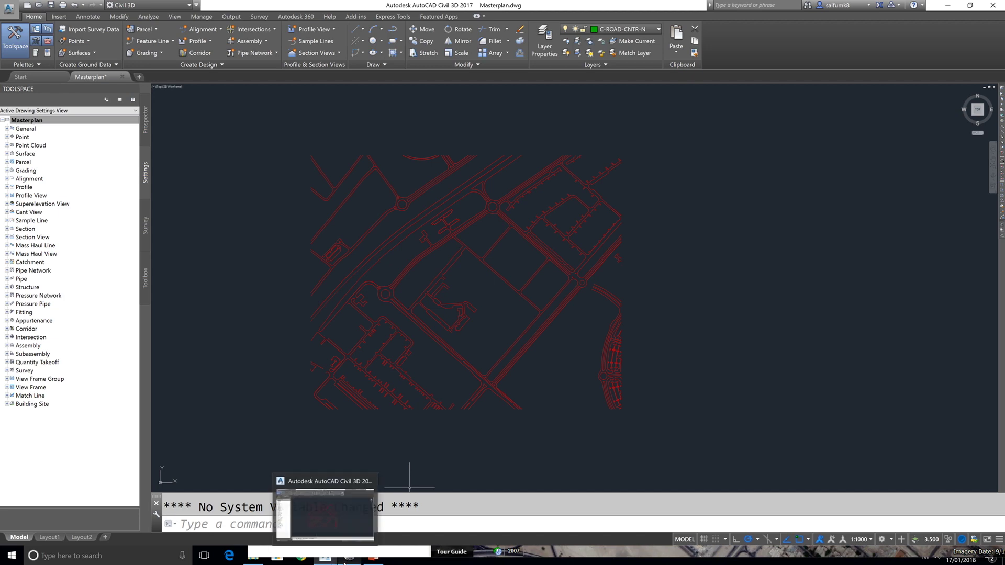
# Step: Close Google Earth Pro, discarding the unsaved Temporary Places
pyautogui.click(349, 559)
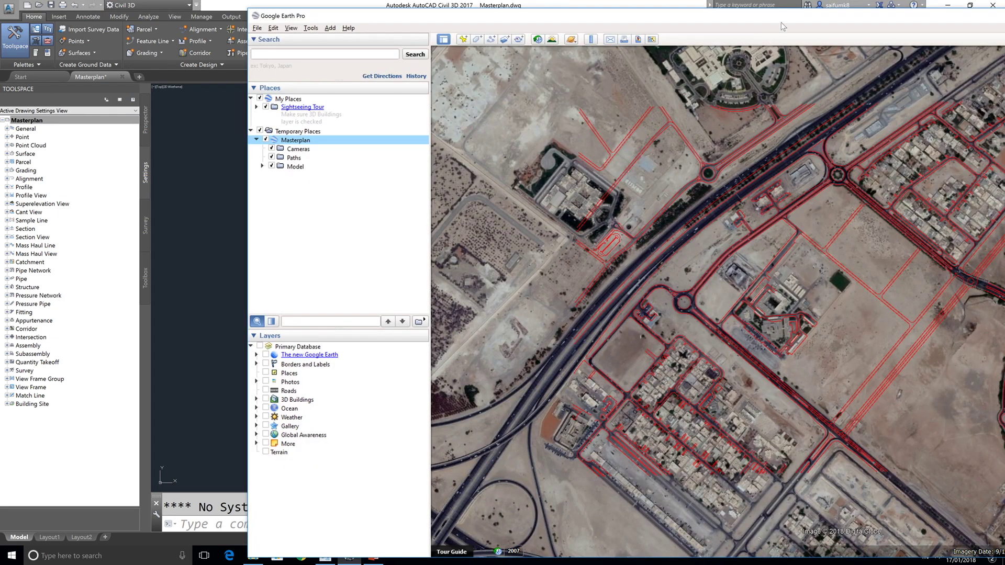
pyautogui.moveTo(788, 18); pyautogui.dragTo(449, 75)
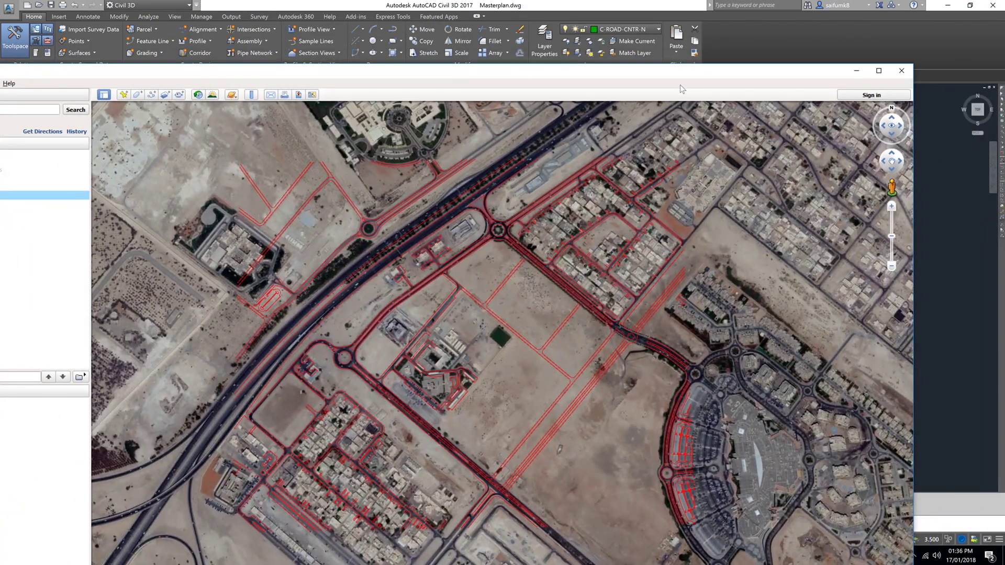
pyautogui.click(903, 71)
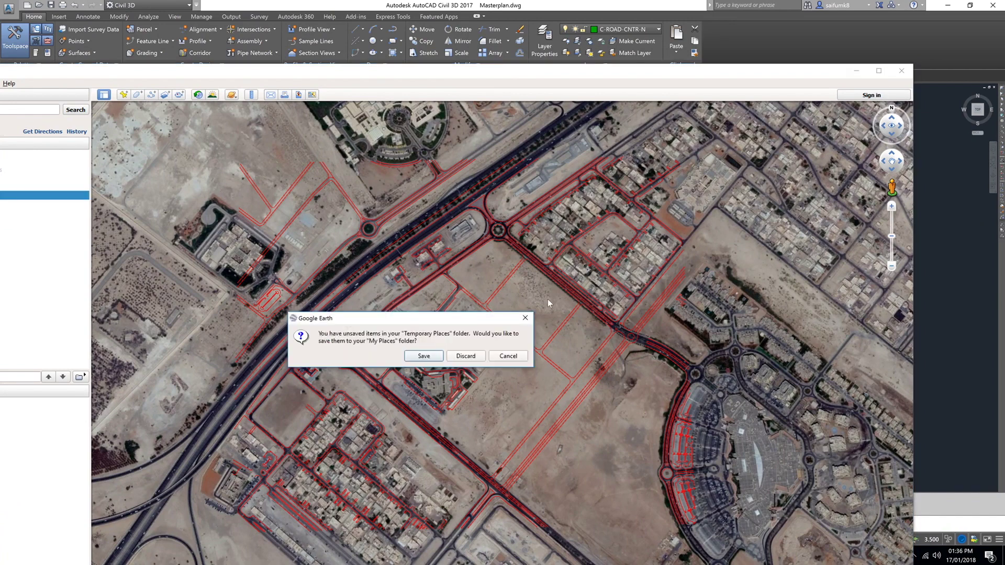
pyautogui.click(460, 362)
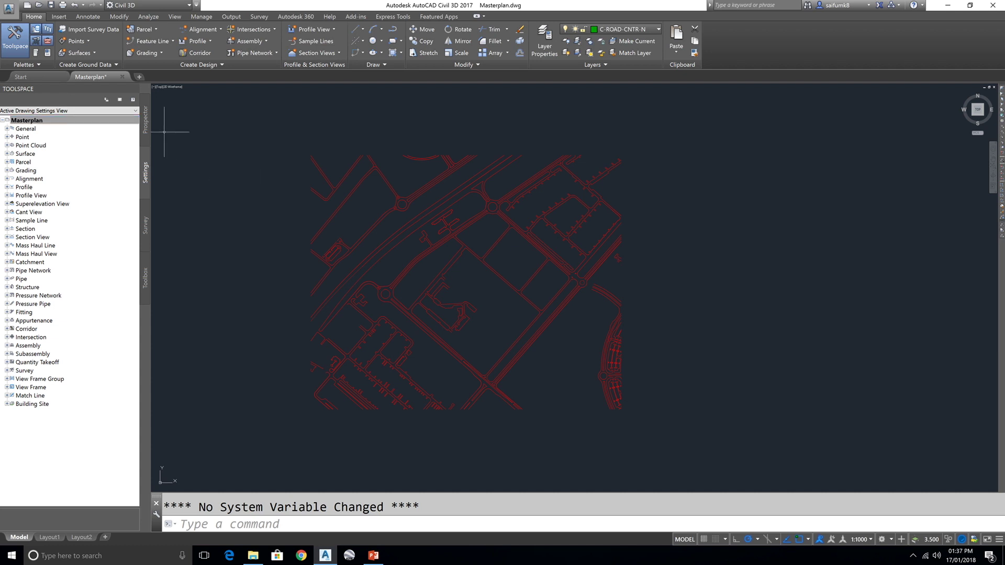
# Step: Open Masterplan's Drawing Settings from the Toolspace Settings tree (Meters, No Datum, No Projection)
pyautogui.click(144, 123)
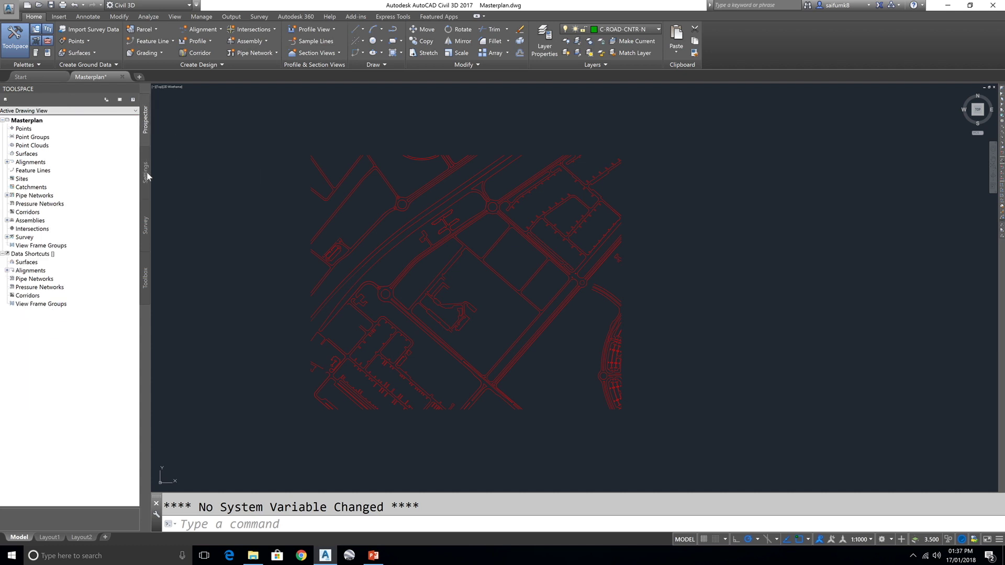
pyautogui.click(146, 173)
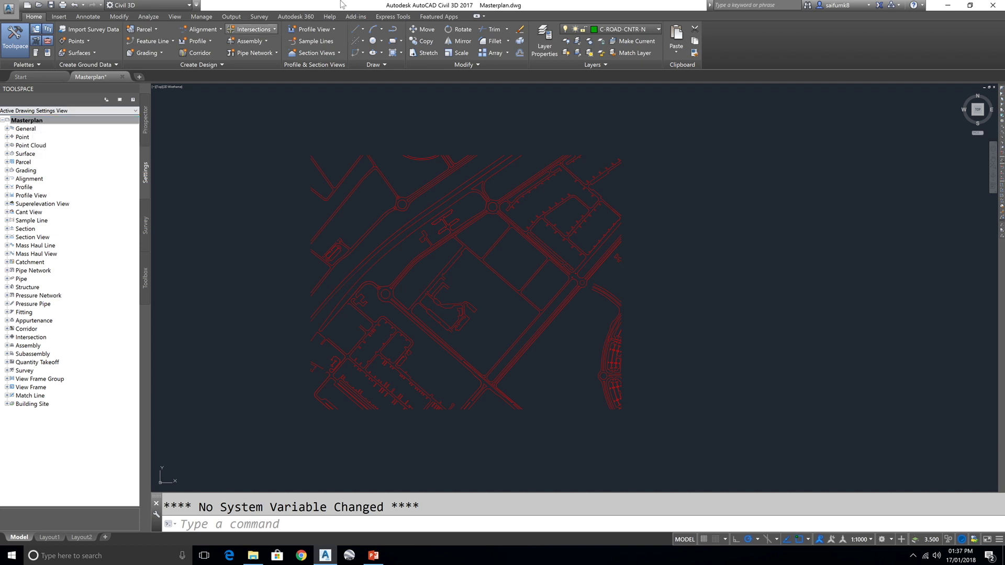
pyautogui.rightClick(34, 121)
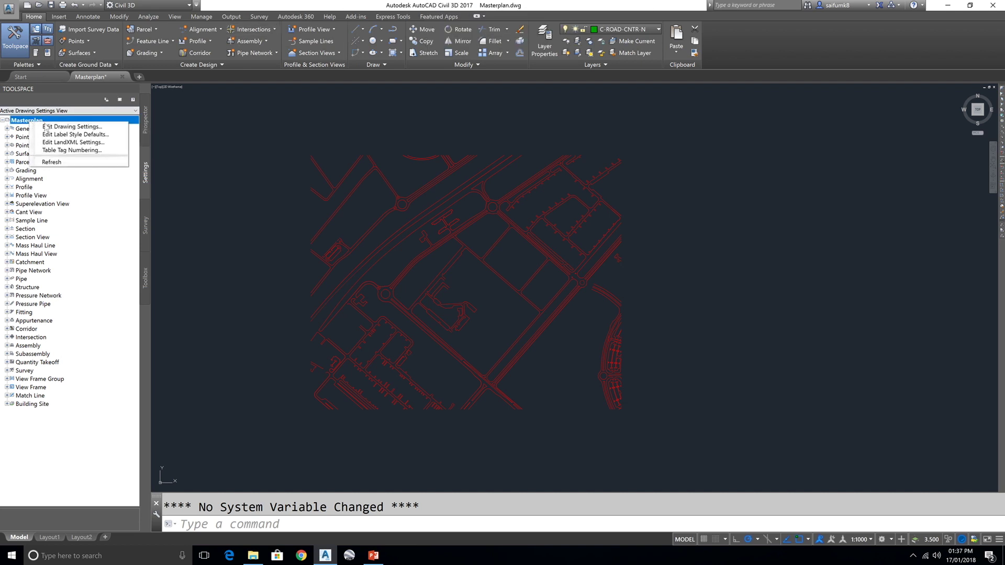
pyautogui.click(82, 127)
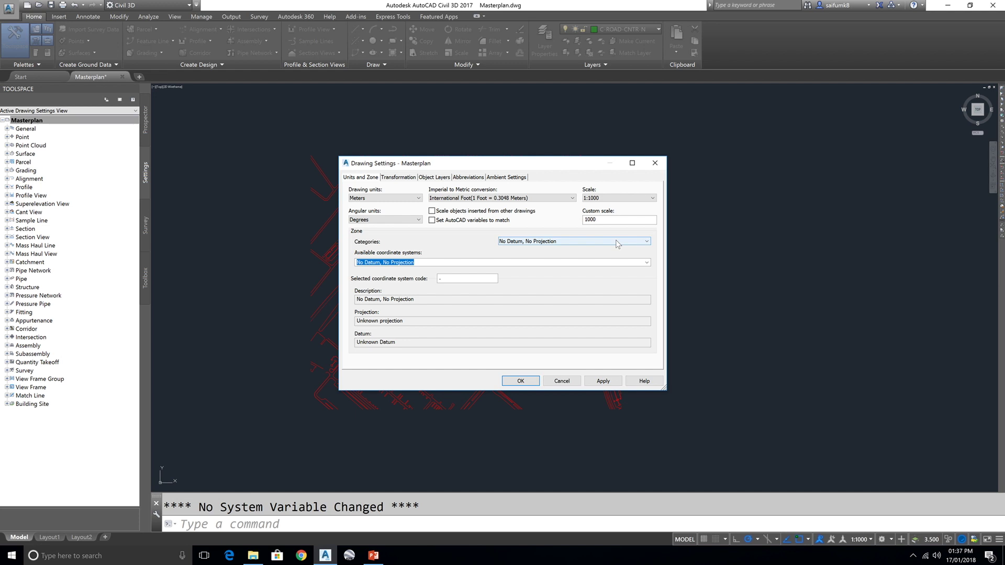
# Step: Set Masterplan's coordinate system to the UTM, WGS84 Datum category with code UTM84-40N and apply it
pyautogui.click(616, 240)
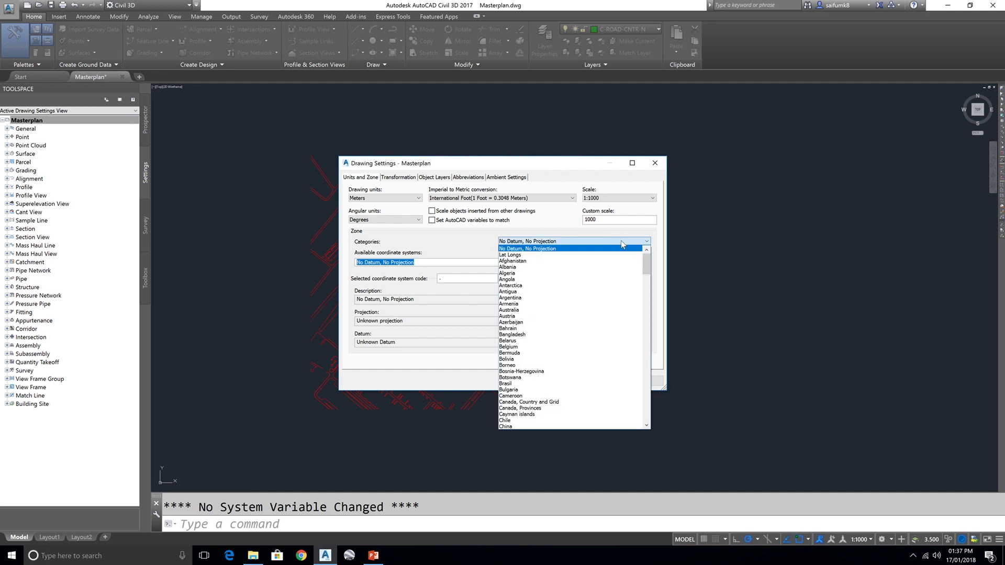
pyautogui.moveTo(650, 264); pyautogui.dragTo(647, 416)
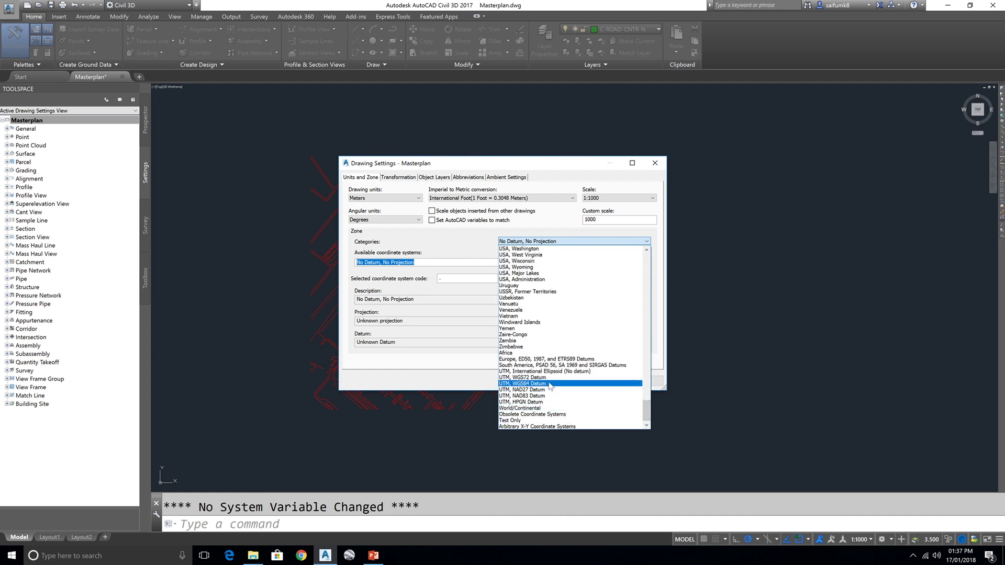
pyautogui.click(551, 383)
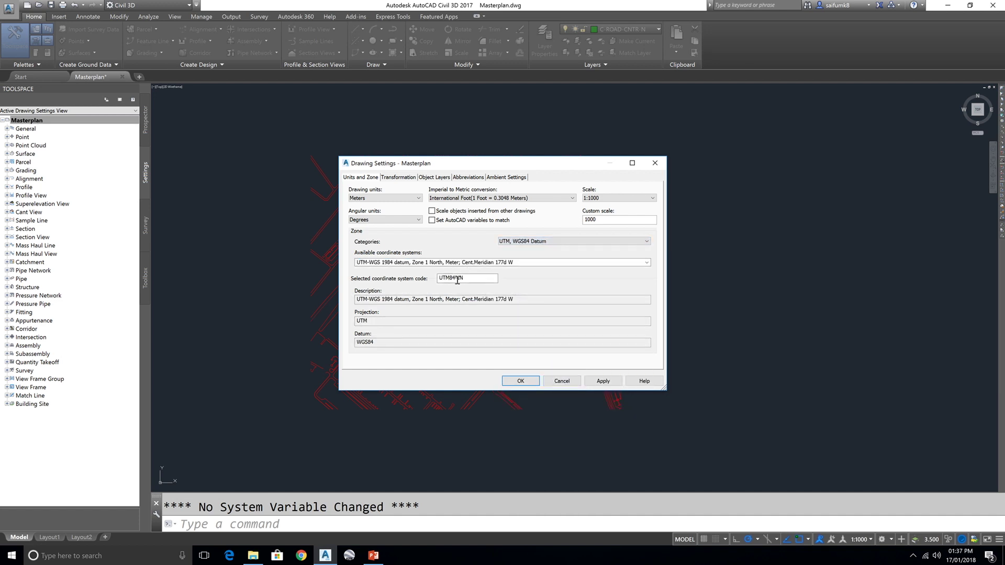
pyautogui.click(461, 262)
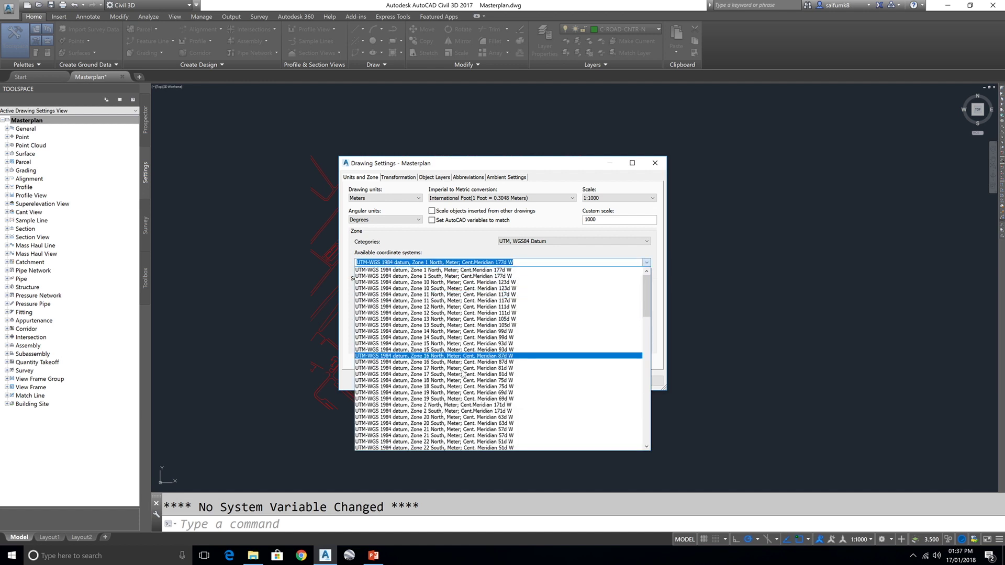
pyautogui.click(659, 253)
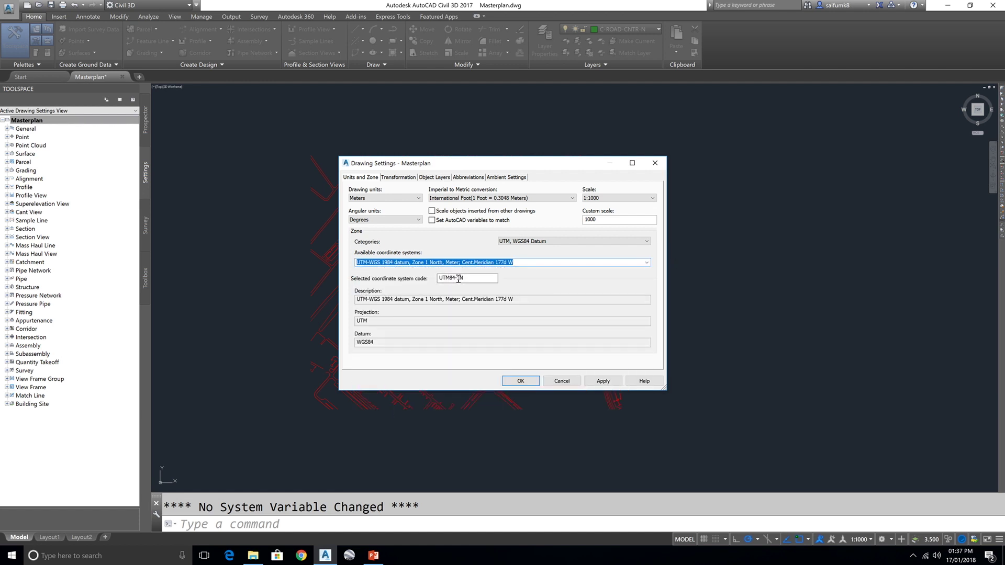
pyautogui.click(460, 279)
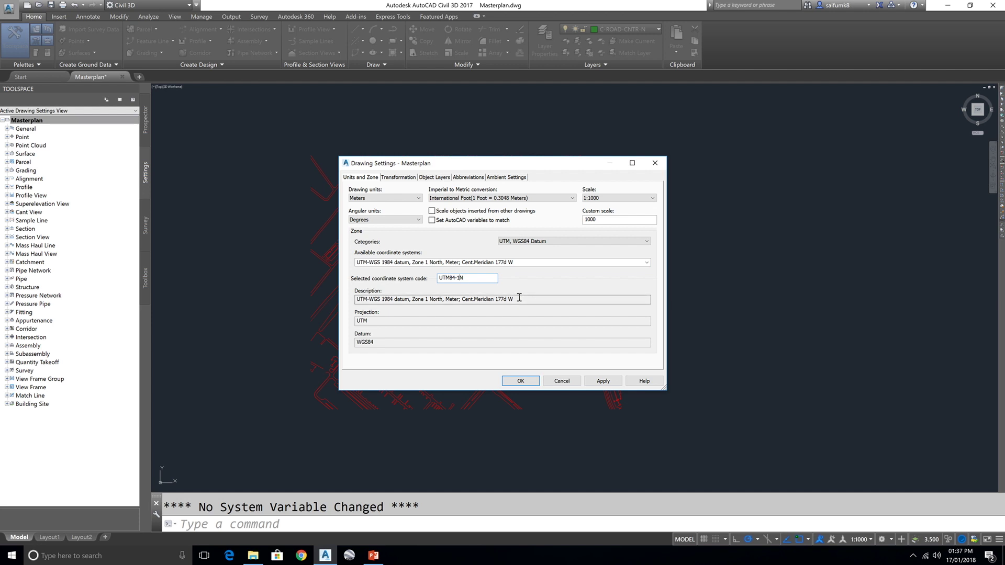
pyautogui.press('BackSpace')
pyautogui.write('40')
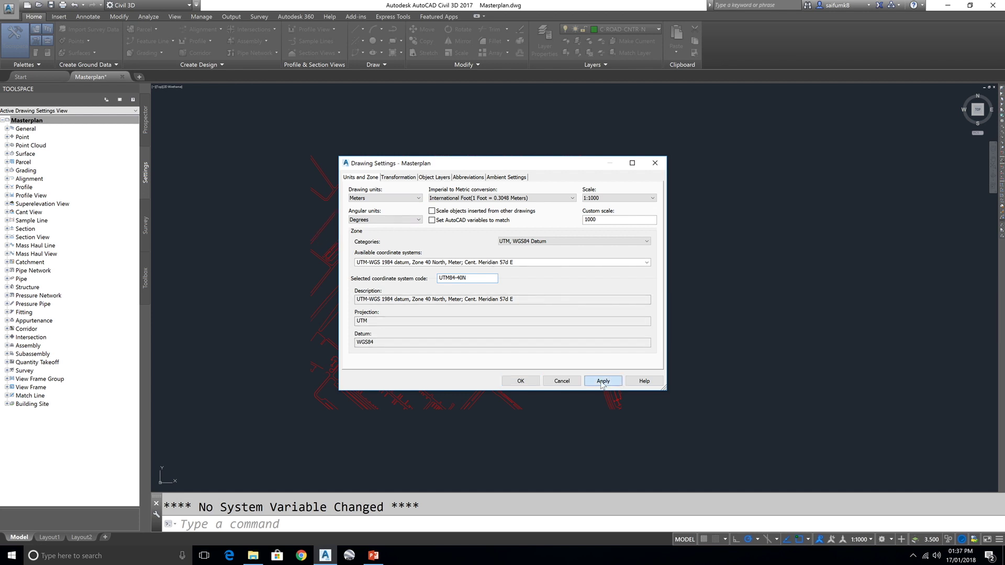
pyautogui.click(519, 380)
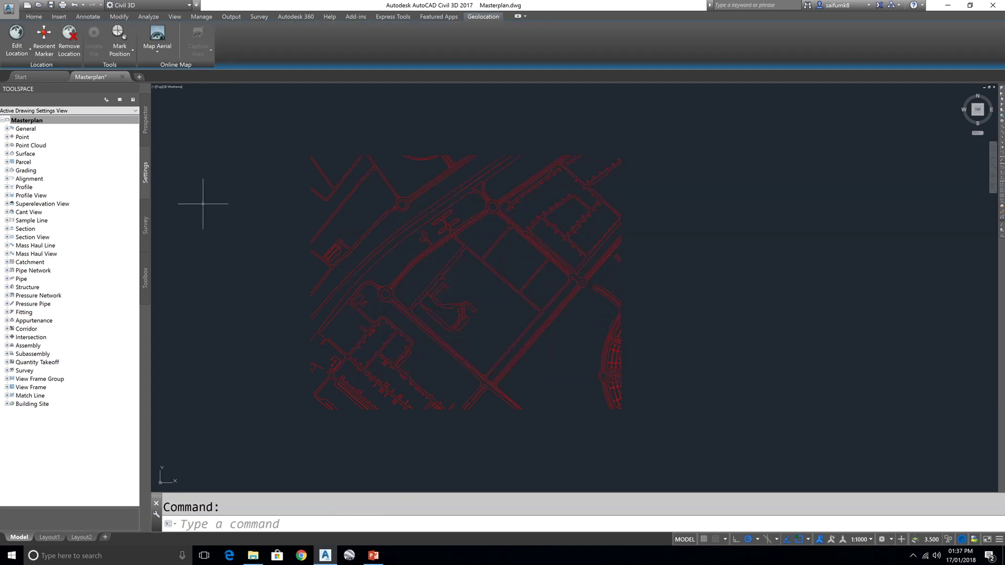
# Step: Toggle the Toolspace Settings tab off and on to show the Masterplan settings tree again
pyautogui.click(145, 283)
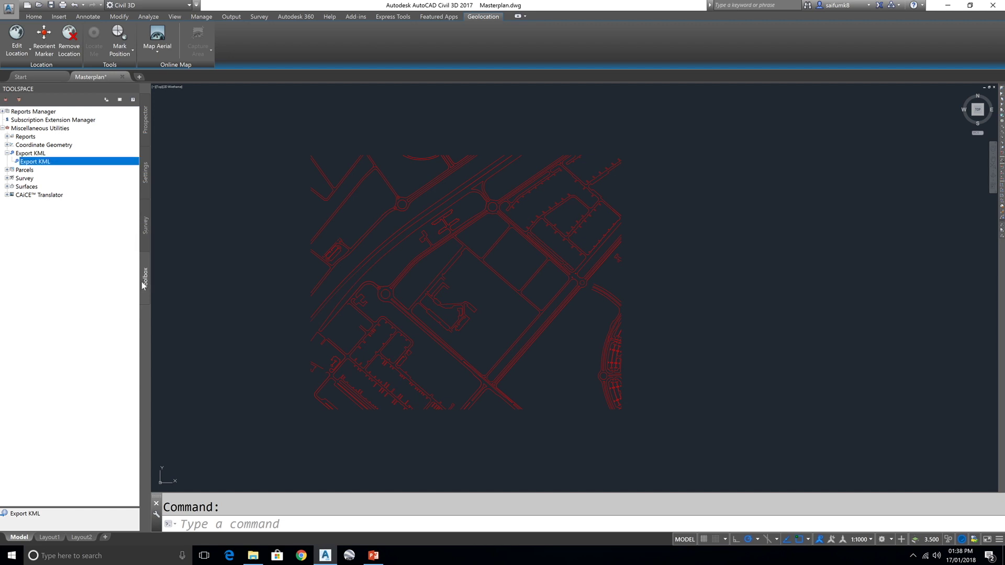
pyautogui.click(35, 18)
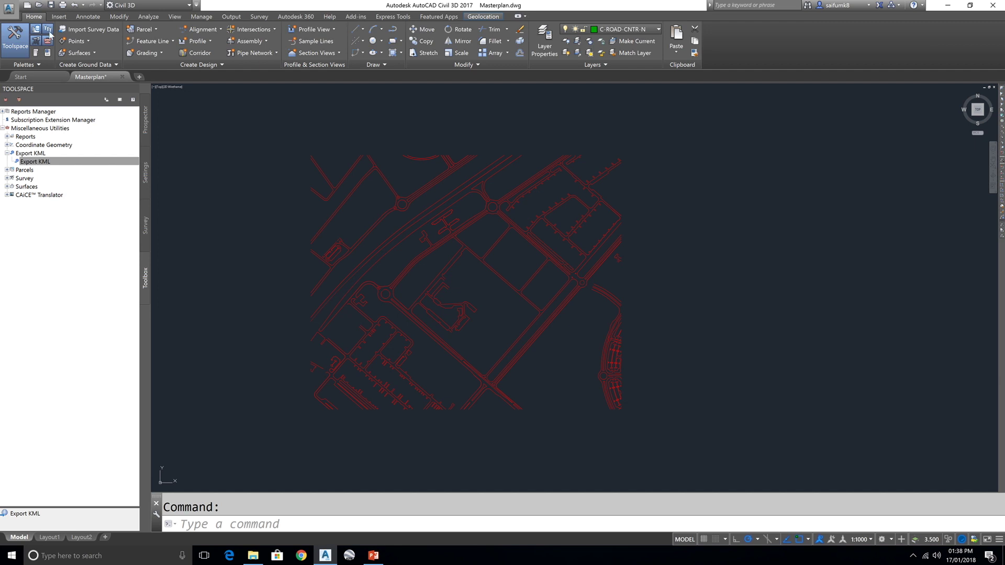
pyautogui.click(48, 30)
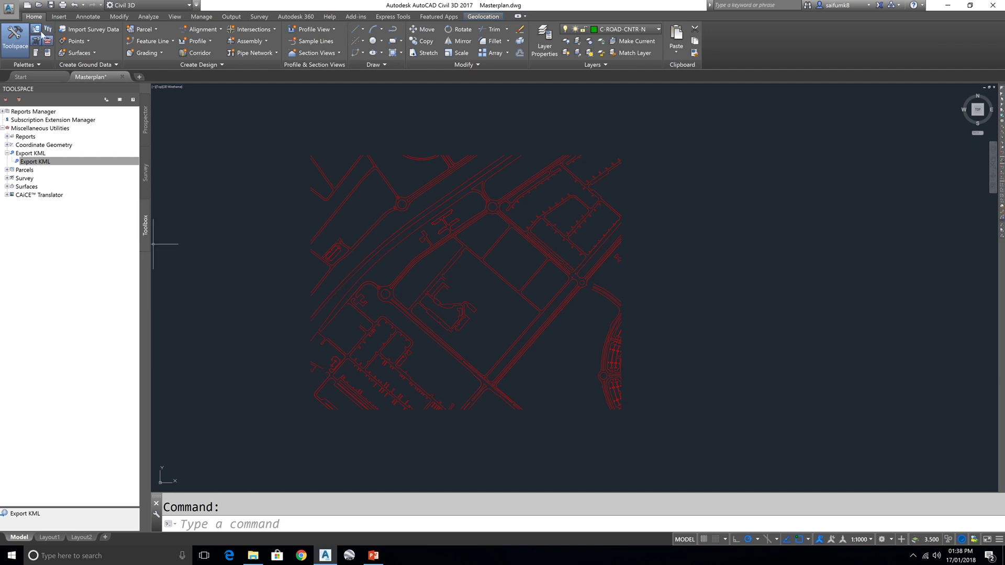
pyautogui.click(49, 30)
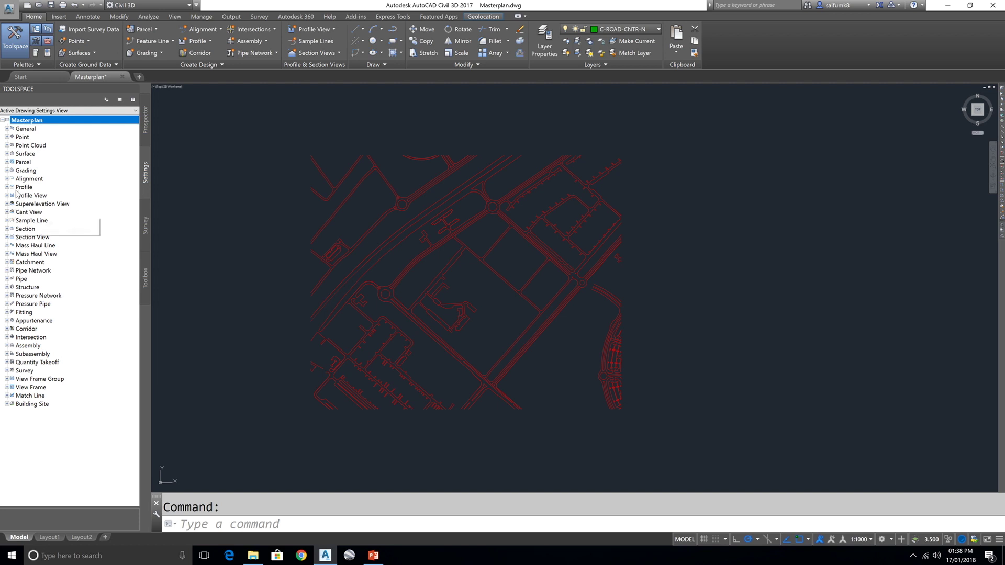
# Step: In the Toolbox, expand Export KML under Miscellaneous Utilities and select the Export KML utility
pyautogui.click(145, 271)
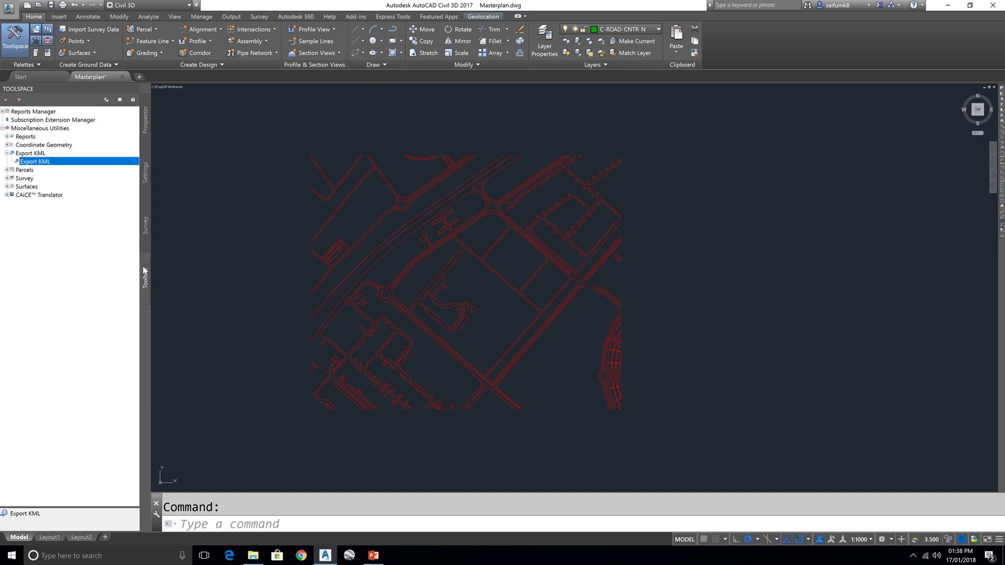
pyautogui.click(7, 153)
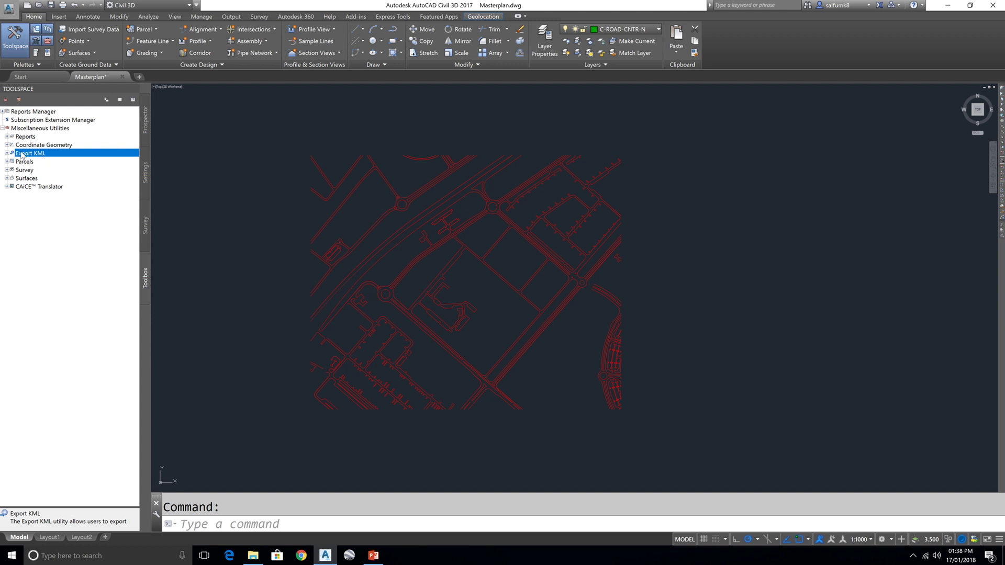
pyautogui.click(7, 153)
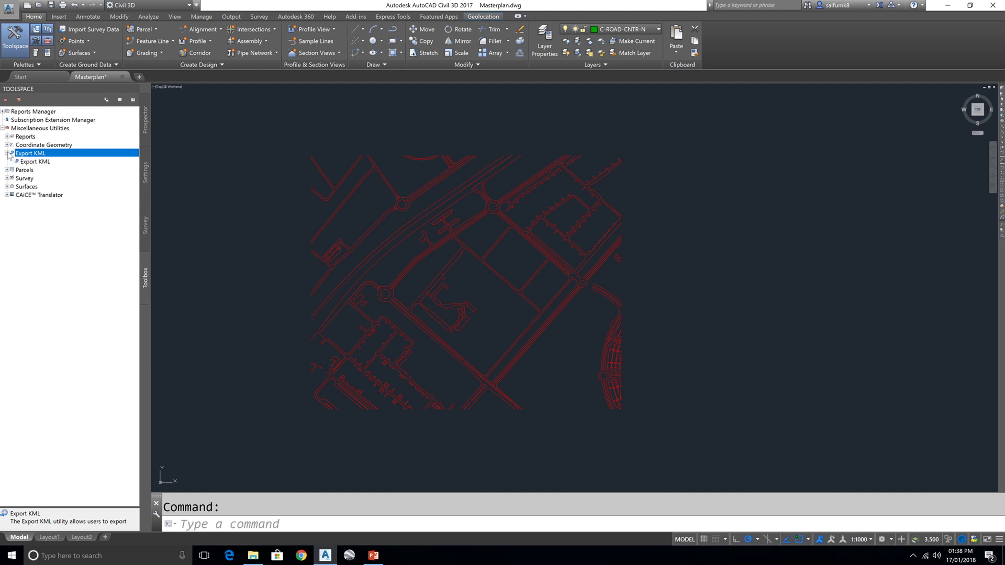
pyautogui.click(35, 162)
pyautogui.rightClick(35, 161)
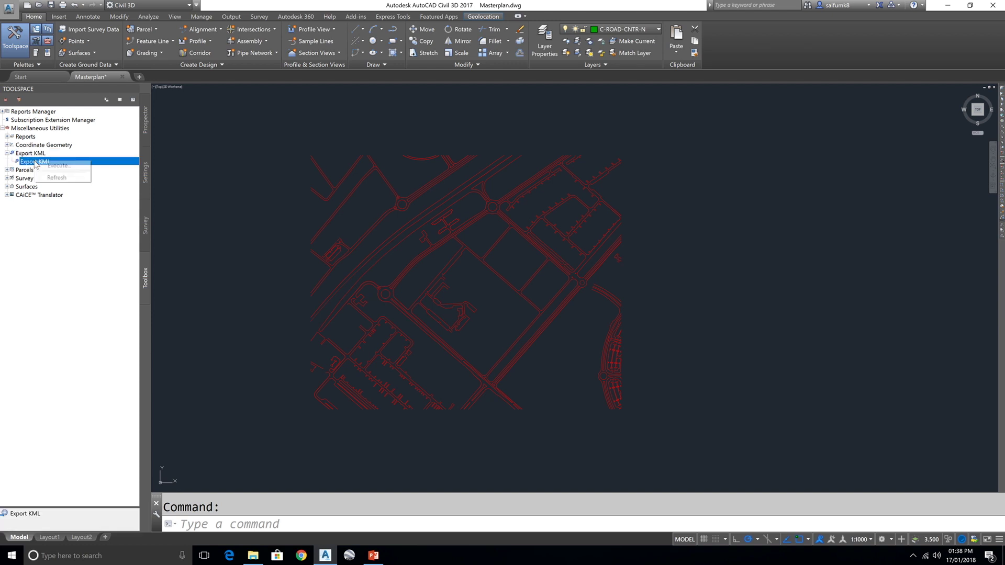
# Step: Run Export KML on Selected objects, window-selecting all 1405 masterplan objects, and reach Geo-Reference
pyautogui.click(62, 166)
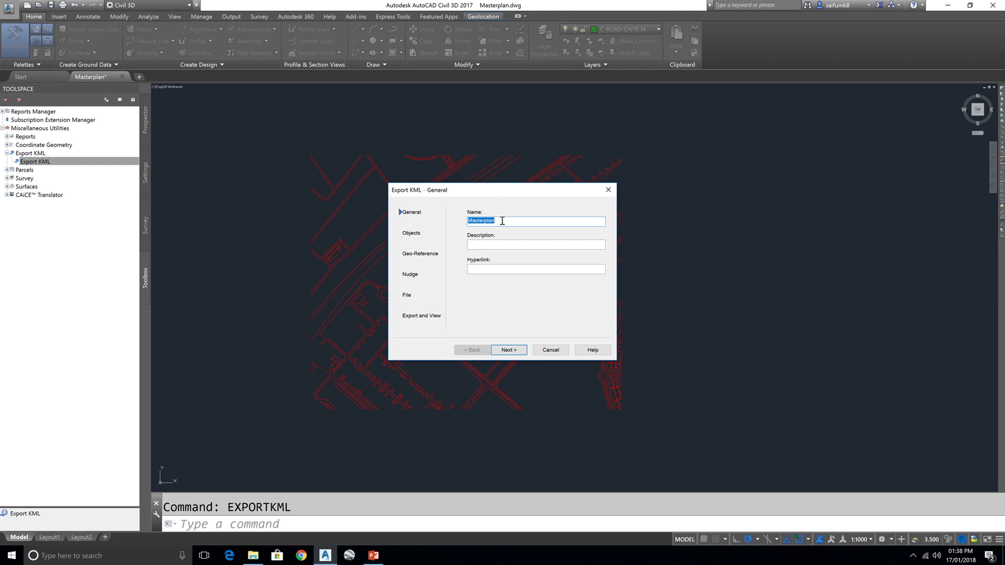
pyautogui.click(509, 350)
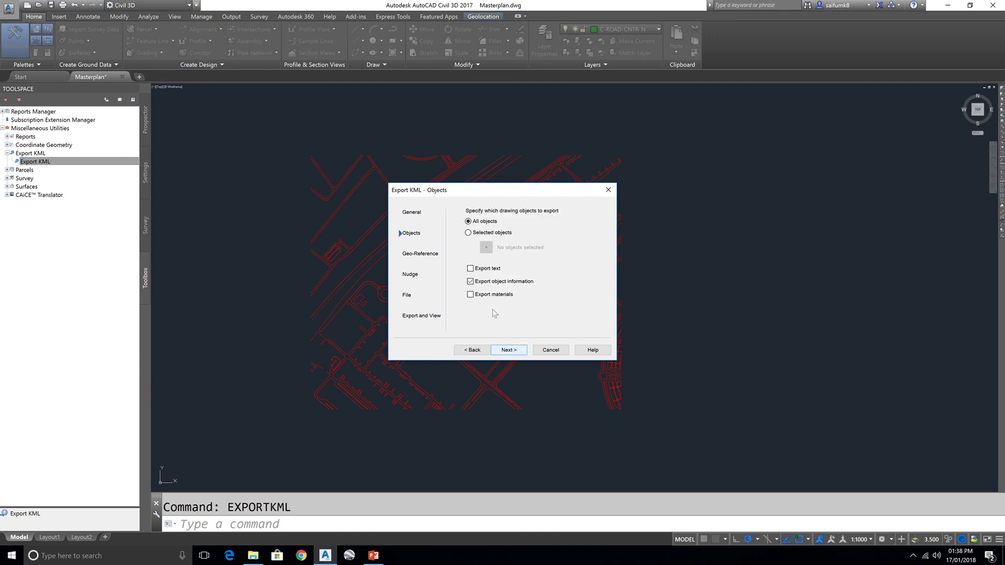
pyautogui.click(468, 234)
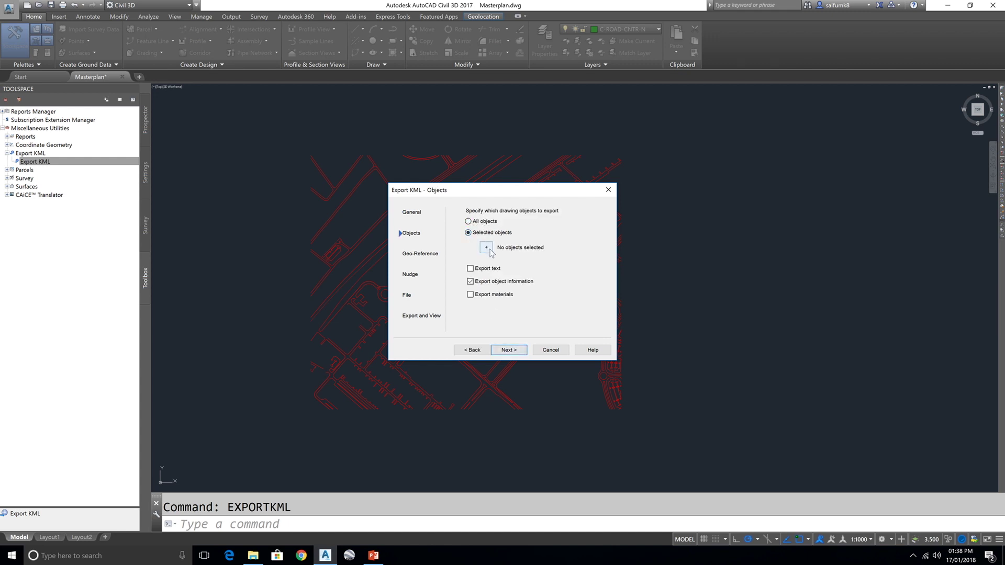
pyautogui.click(487, 248)
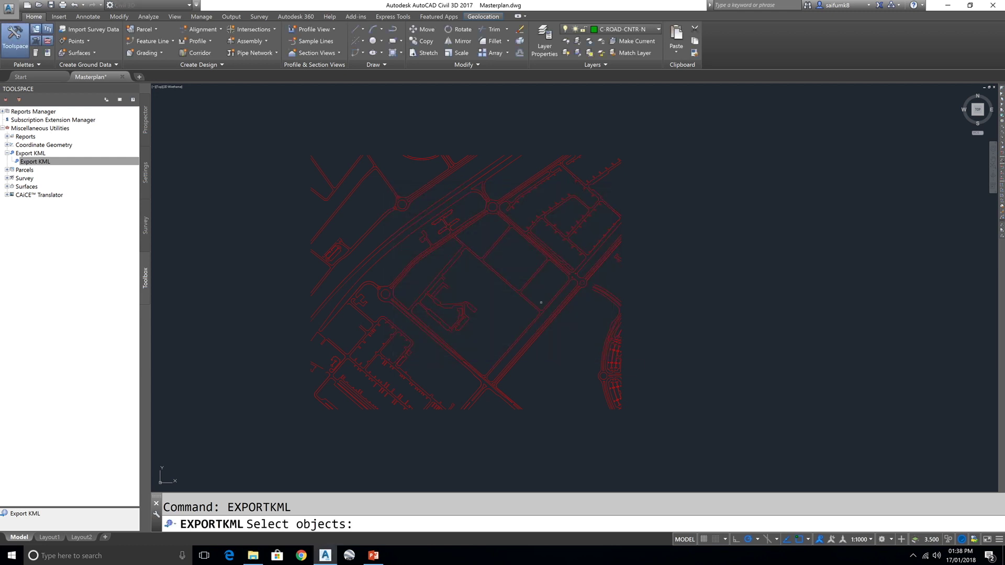
pyautogui.click(690, 435)
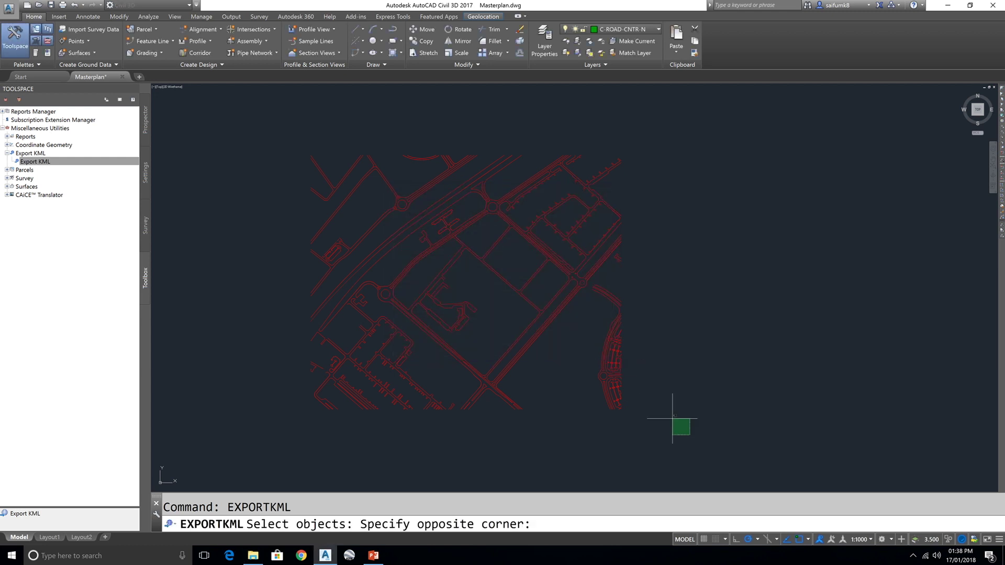
pyautogui.click(265, 124)
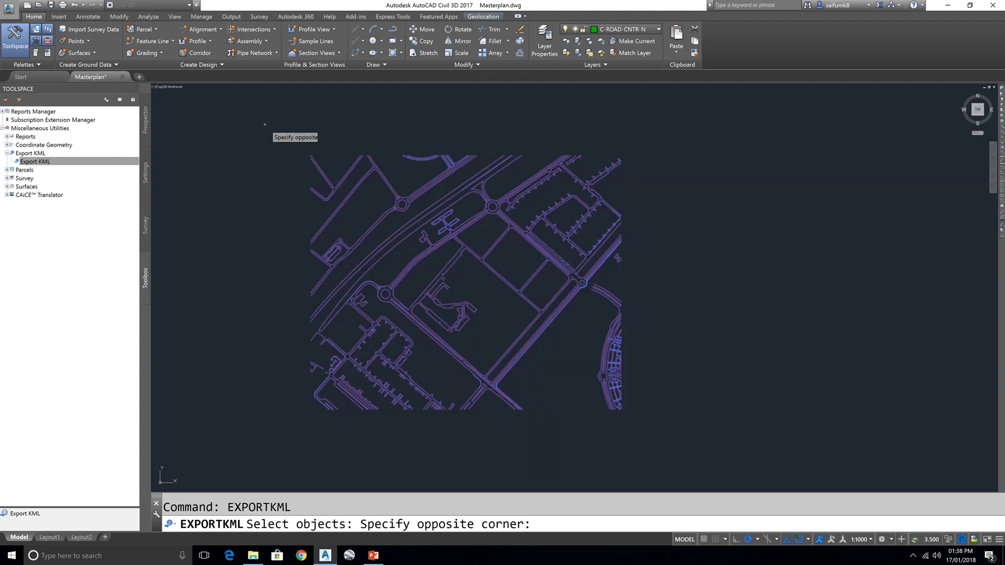
pyautogui.press('Return')
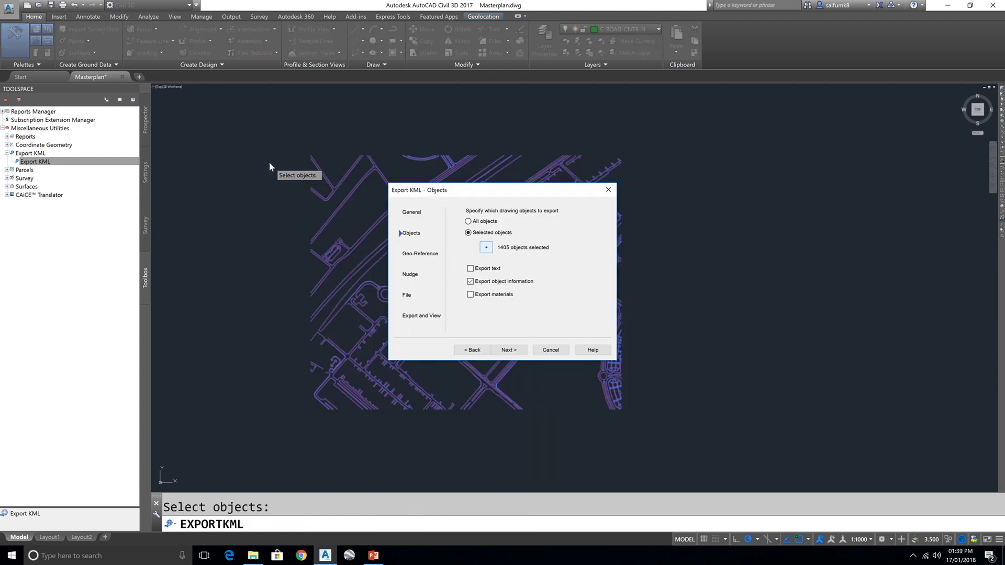
pyautogui.click(511, 352)
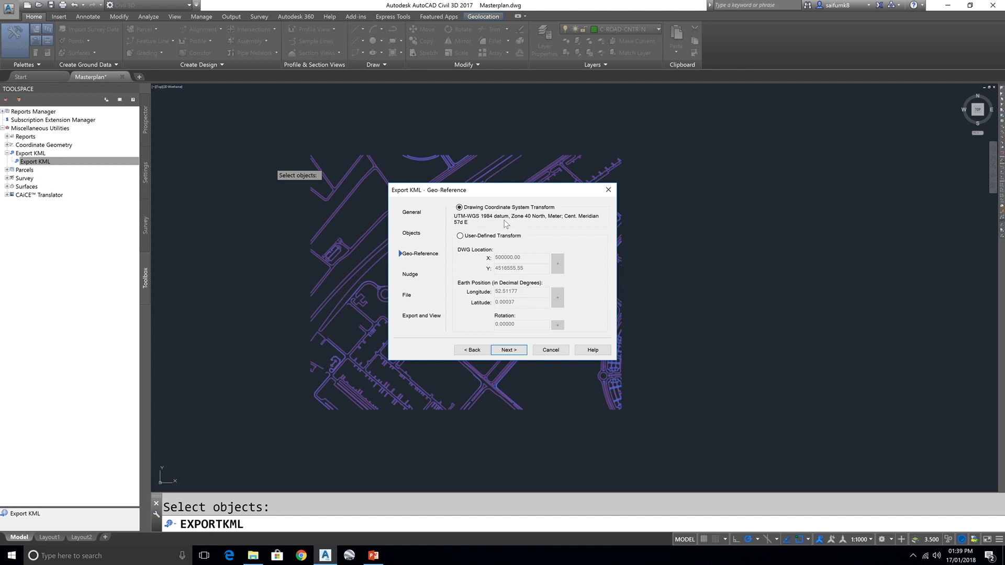
# Step: Keep the Drawing Coordinate System Transform, export Masterplan.kmz, and view it in Google Earth
pyautogui.click(508, 350)
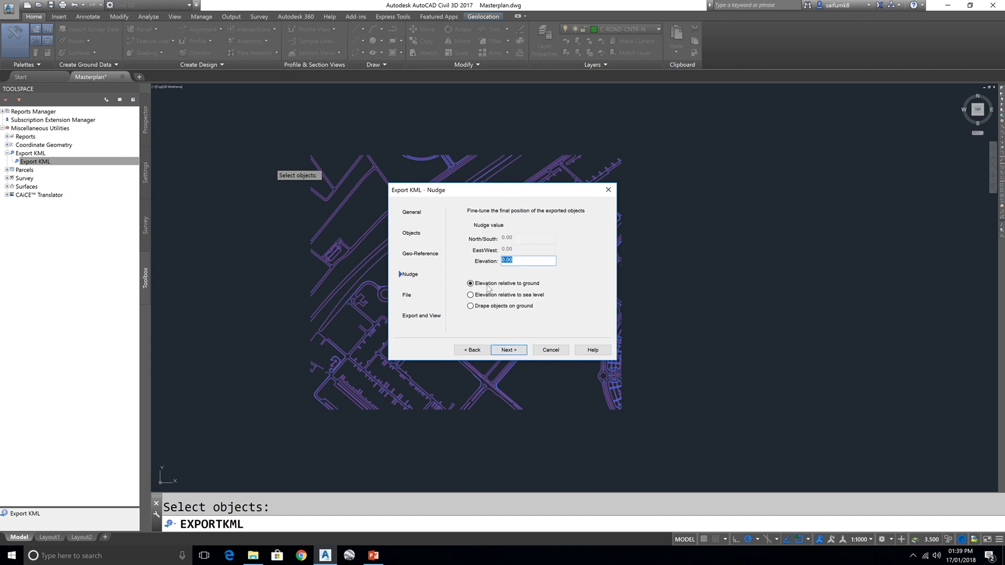
pyautogui.click(510, 350)
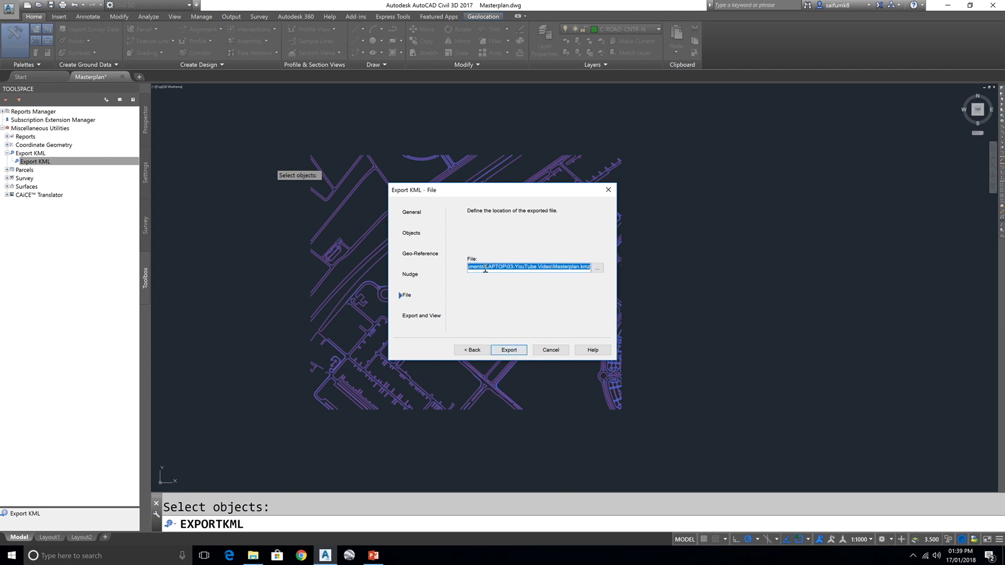
pyautogui.moveTo(480, 267); pyautogui.dragTo(597, 270)
pyautogui.click(598, 268)
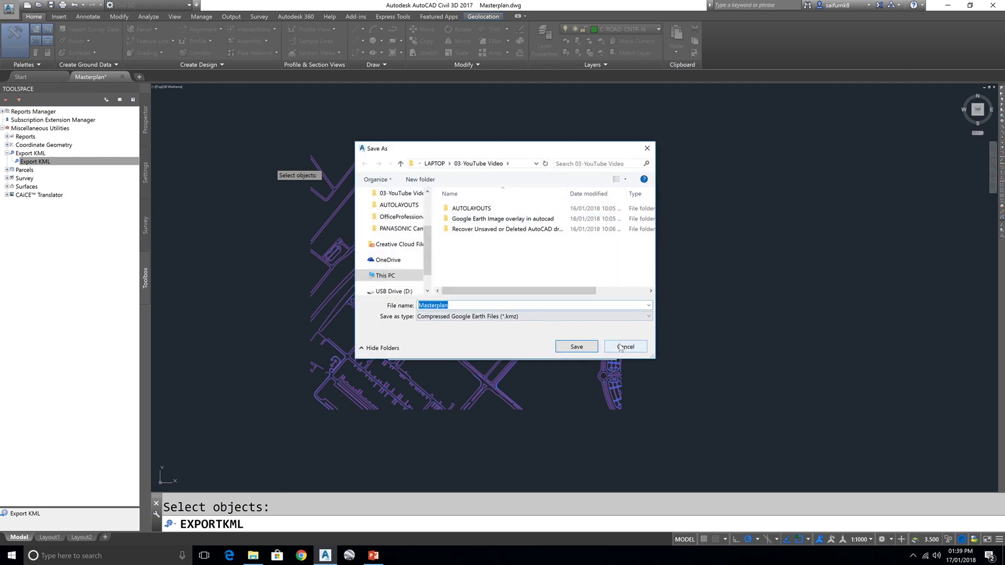
pyautogui.click(622, 346)
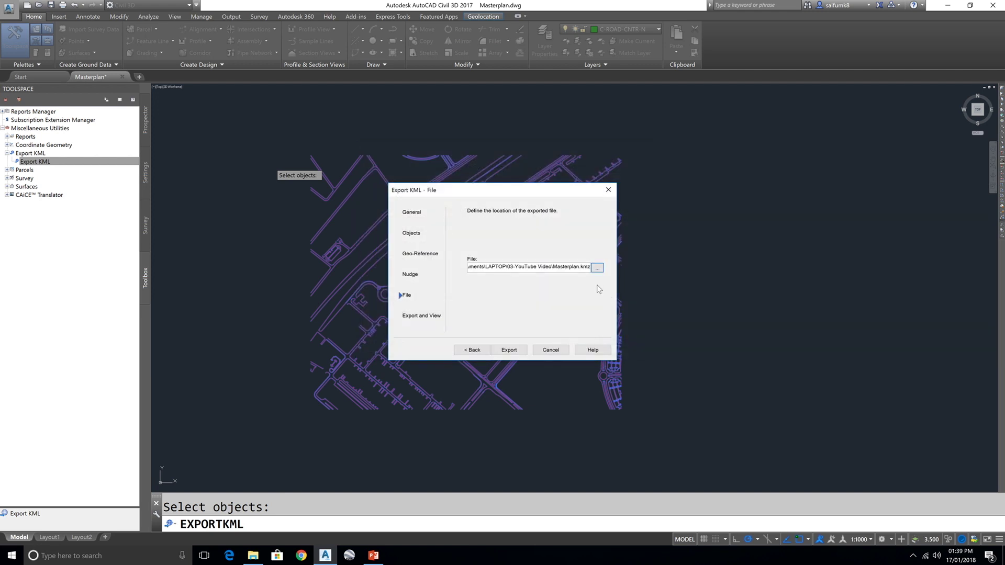
pyautogui.click(507, 350)
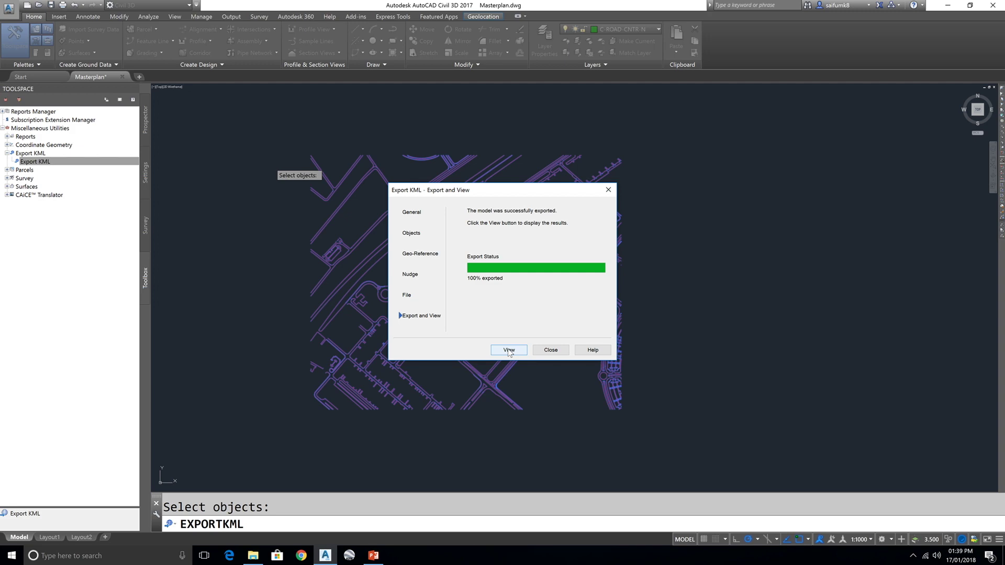
pyautogui.click(508, 350)
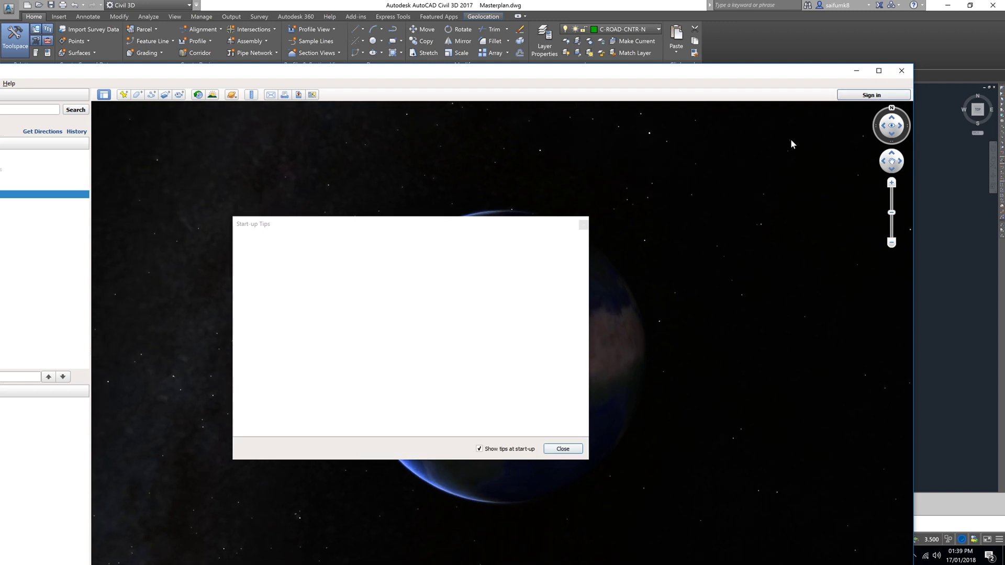
# Step: Dismiss the start-up tips, maximize Google Earth, toggle the Masterplan overlay, and zoom out over the neighbourhood
pyautogui.press('Escape')
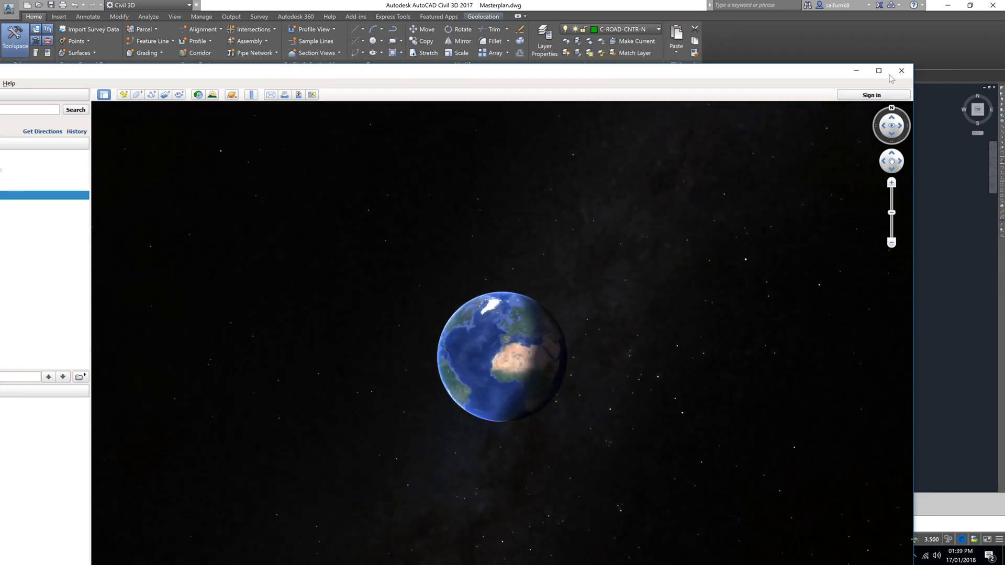
pyautogui.doubleClick(785, 70)
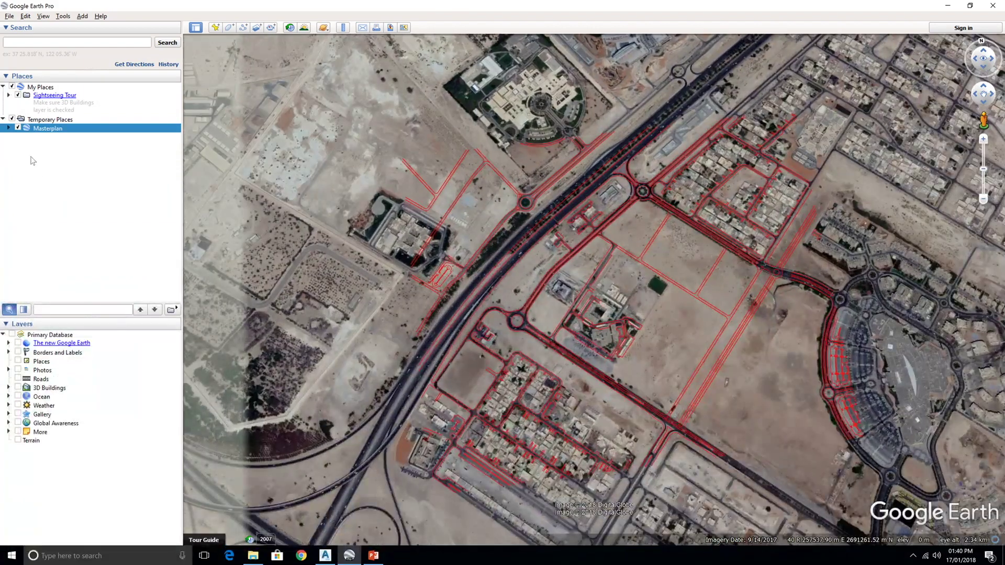
pyautogui.click(17, 128)
pyautogui.click(17, 129)
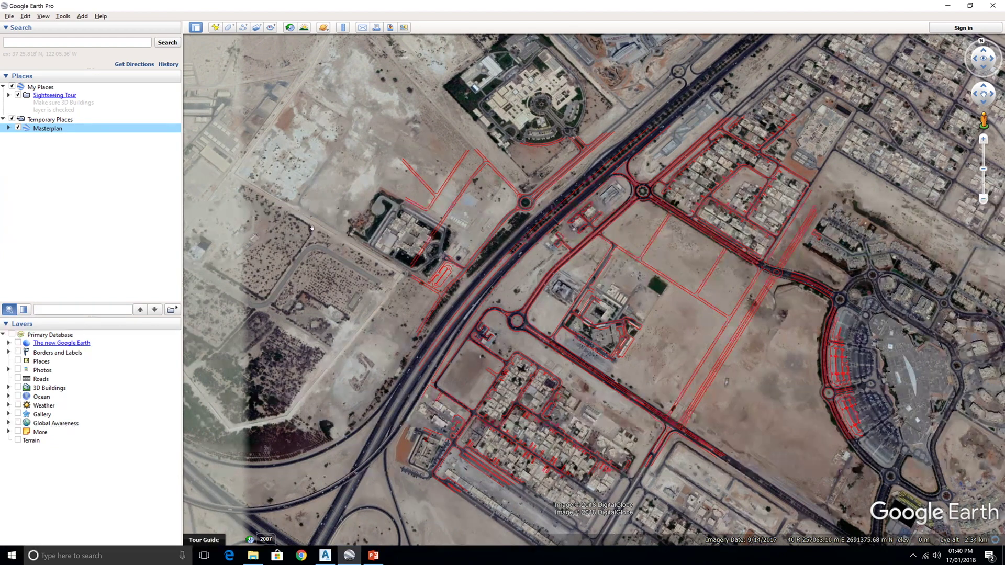
pyautogui.scroll(-3, 562, 296)
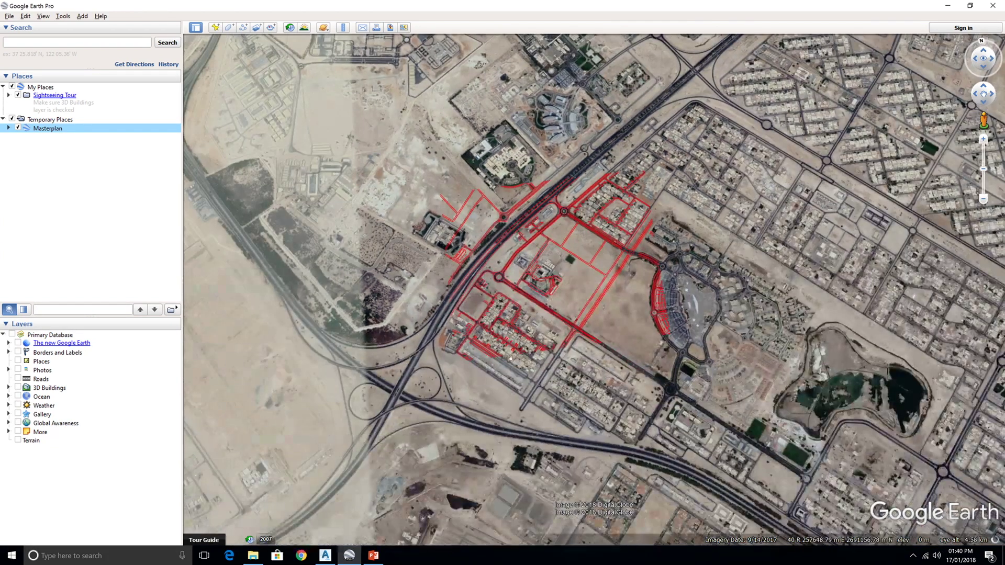